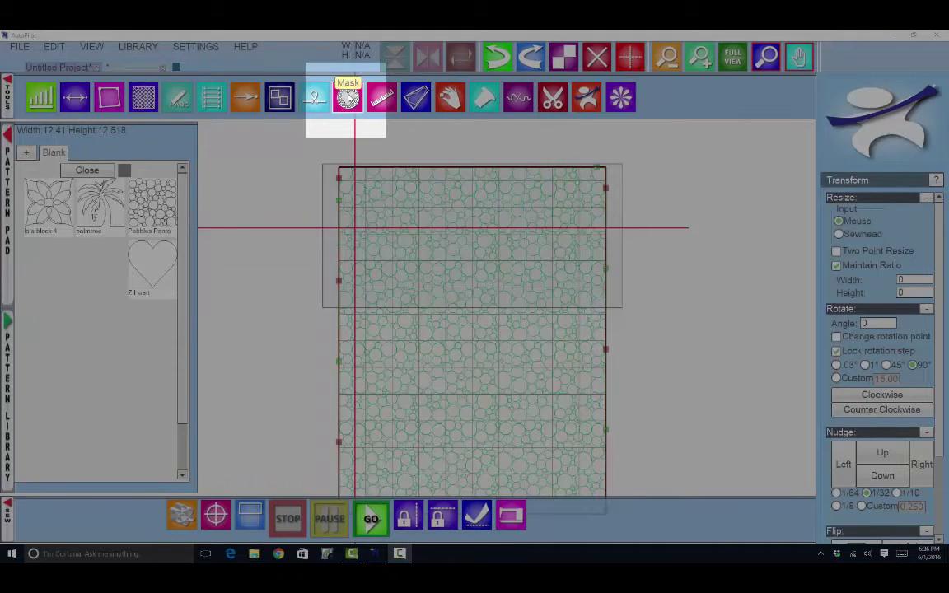
Step: Place the palmtree pattern outside the quilt area, beside the upper part of the pebble rows
left_click(346, 102)
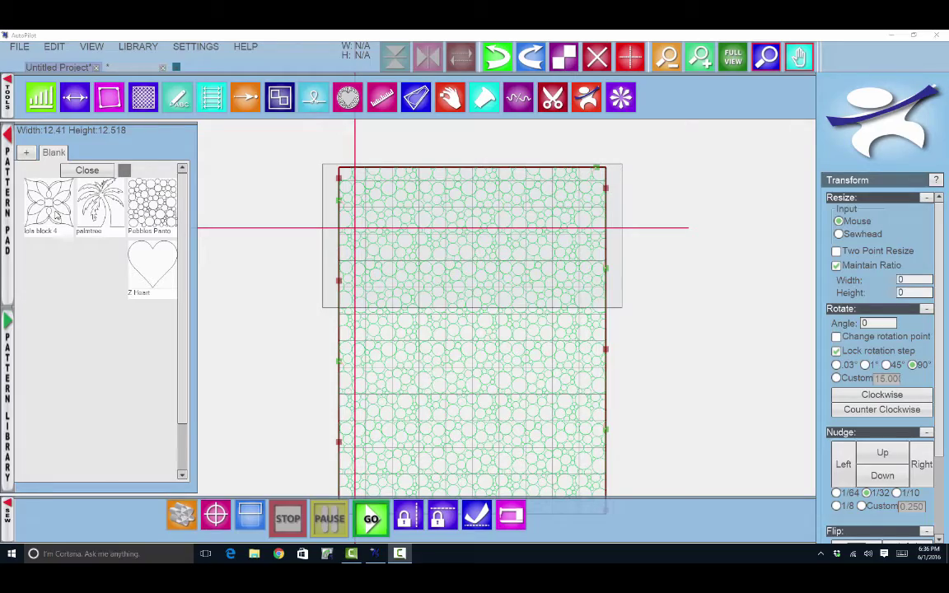
left_click_drag(93, 186, 273, 239)
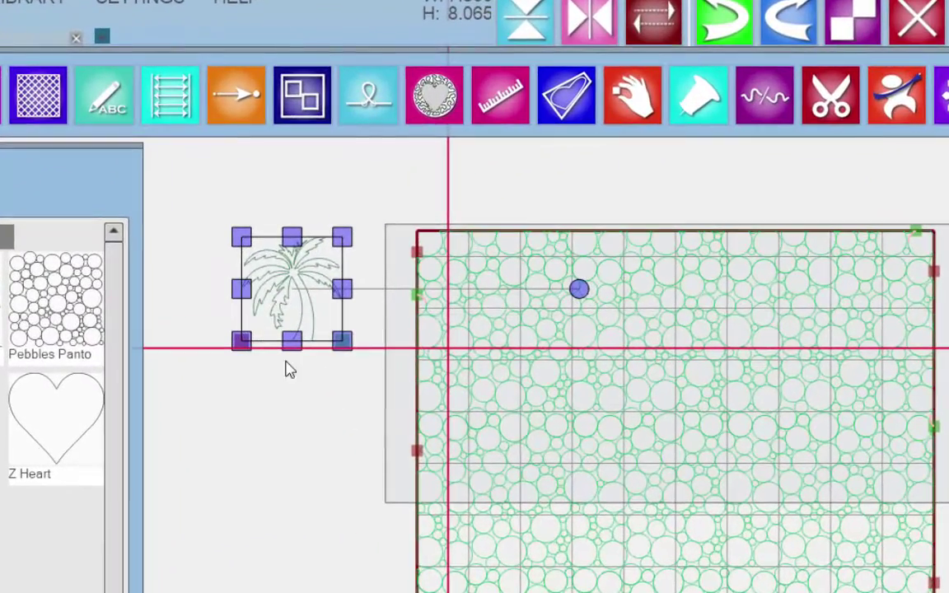
left_click(305, 371)
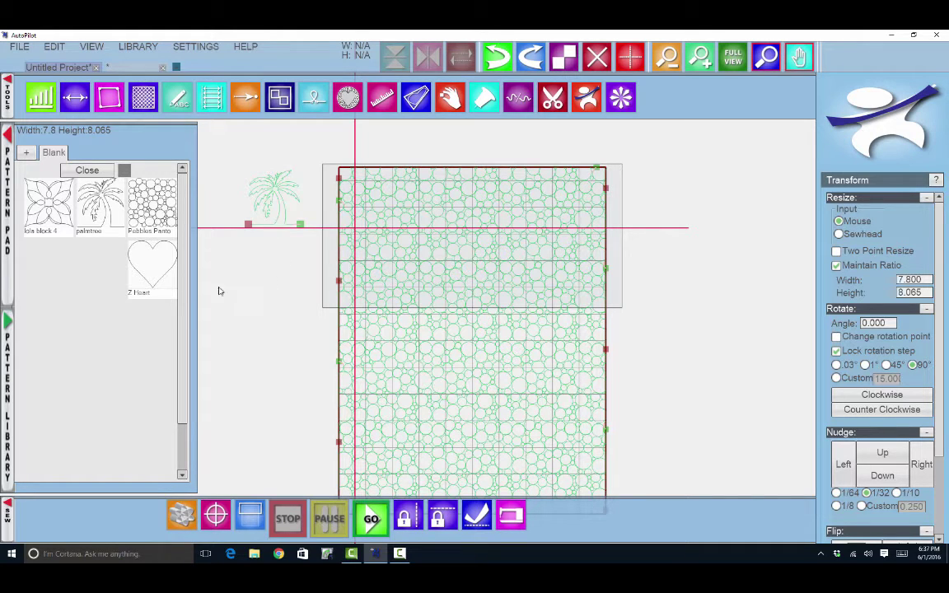
Step: Add the Z Heart and lola block 4 patterns near the palm tree, shrunk to about 7.6 and 6.27 wide
left_click(142, 279)
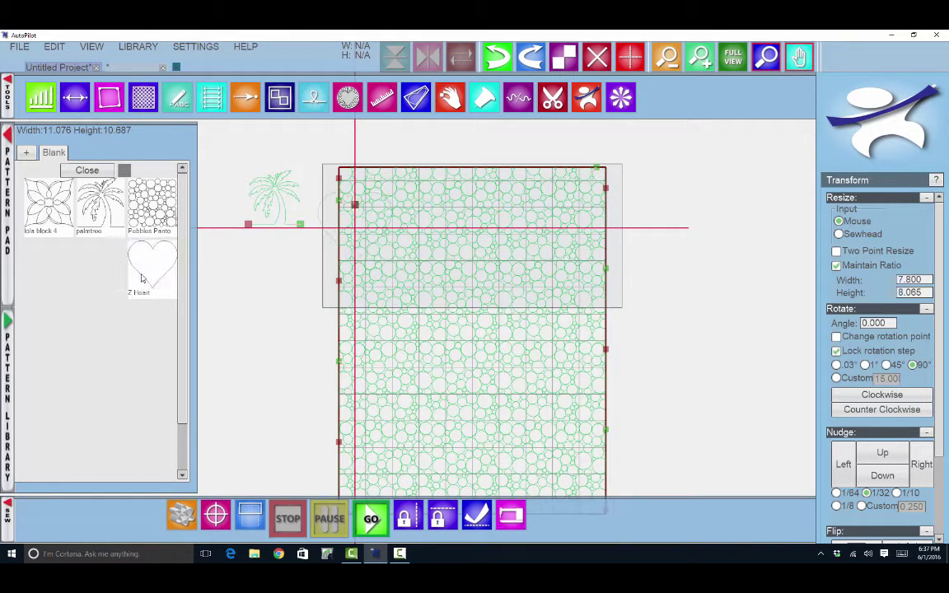
left_click(43, 208)
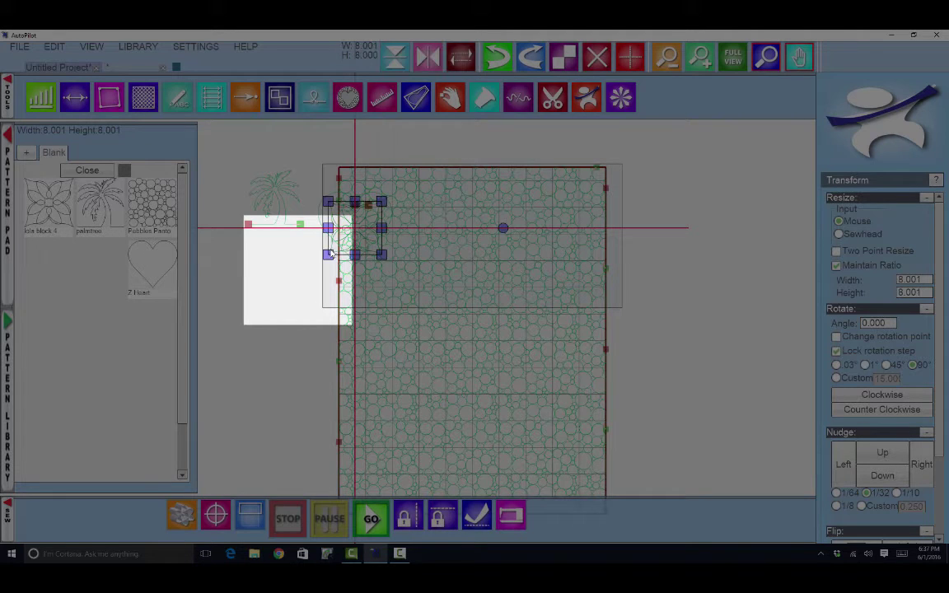
left_click_drag(332, 254, 276, 279)
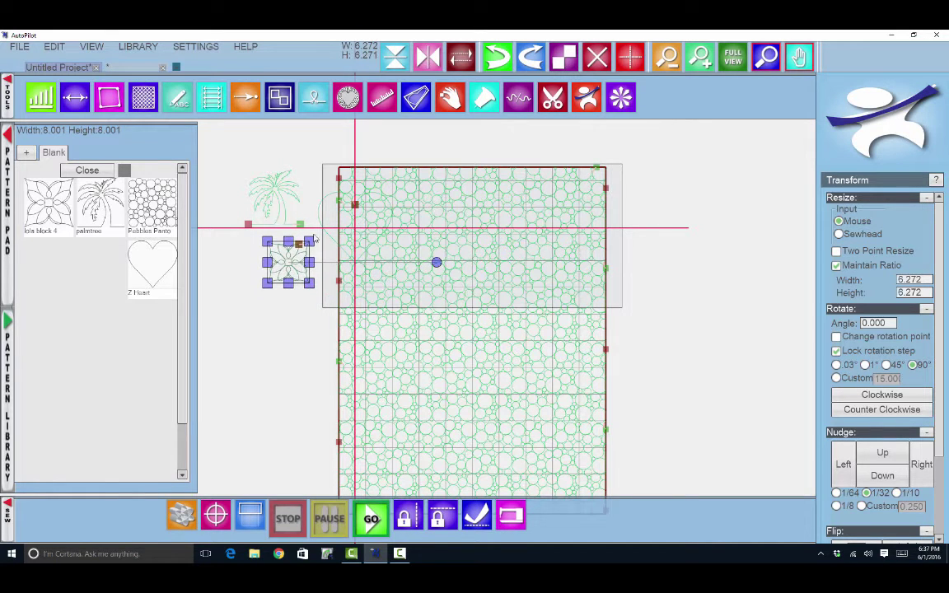
left_click_drag(321, 298, 368, 216)
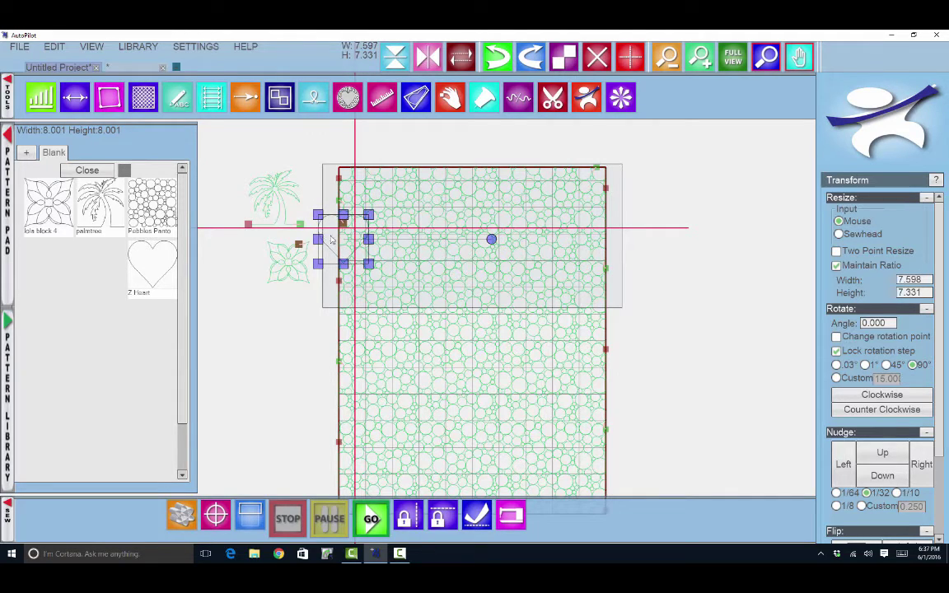
left_click_drag(326, 247, 318, 223)
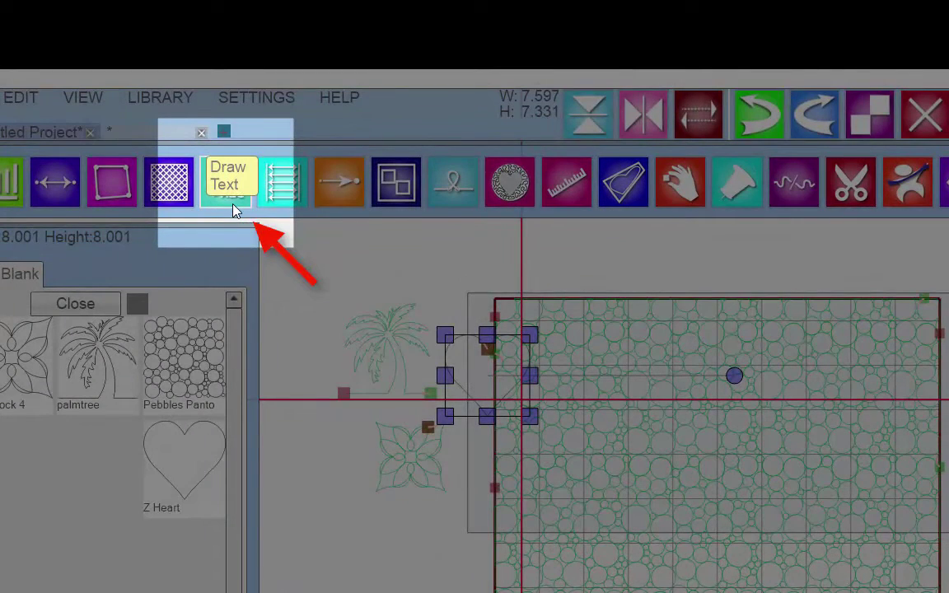
Step: Create the text "innova" in Arial Regular at font size 10
left_click(229, 190)
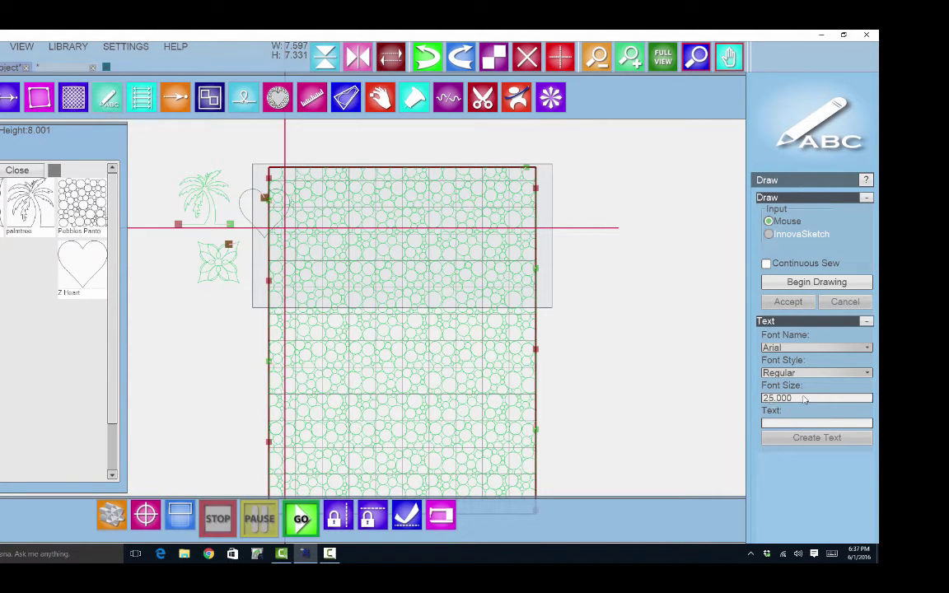
left_click(804, 399)
left_click(352, 325)
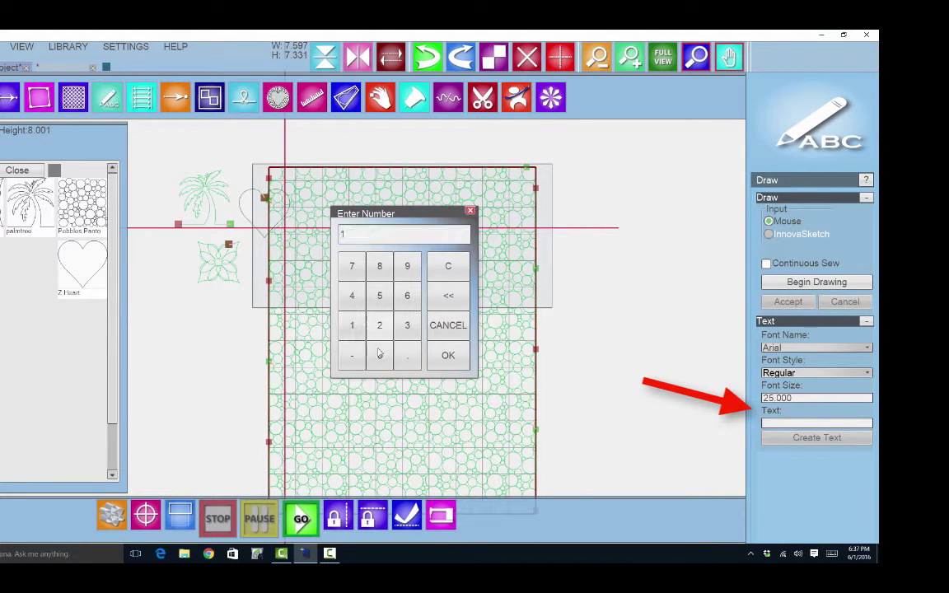
left_click(379, 354)
left_click(448, 355)
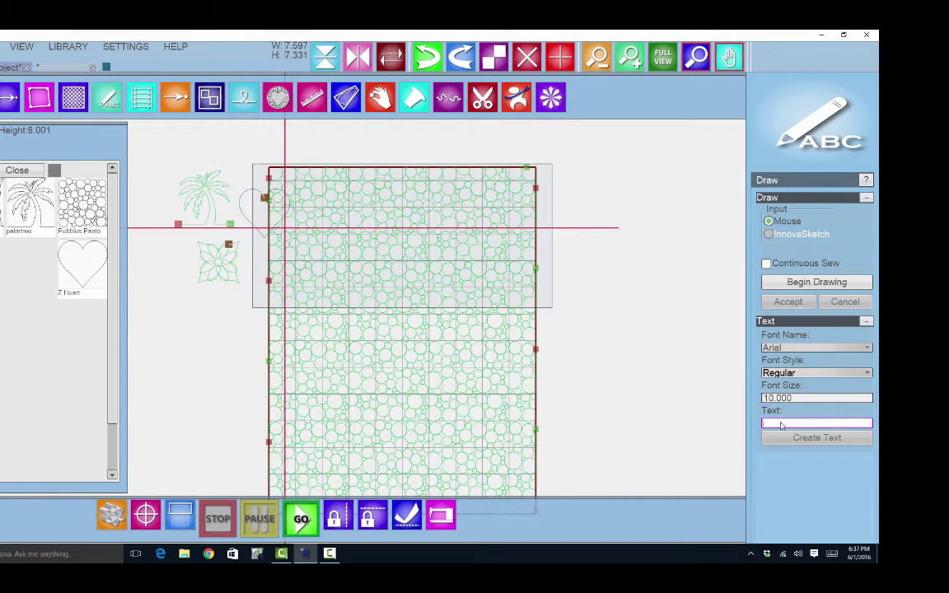
left_click(782, 425)
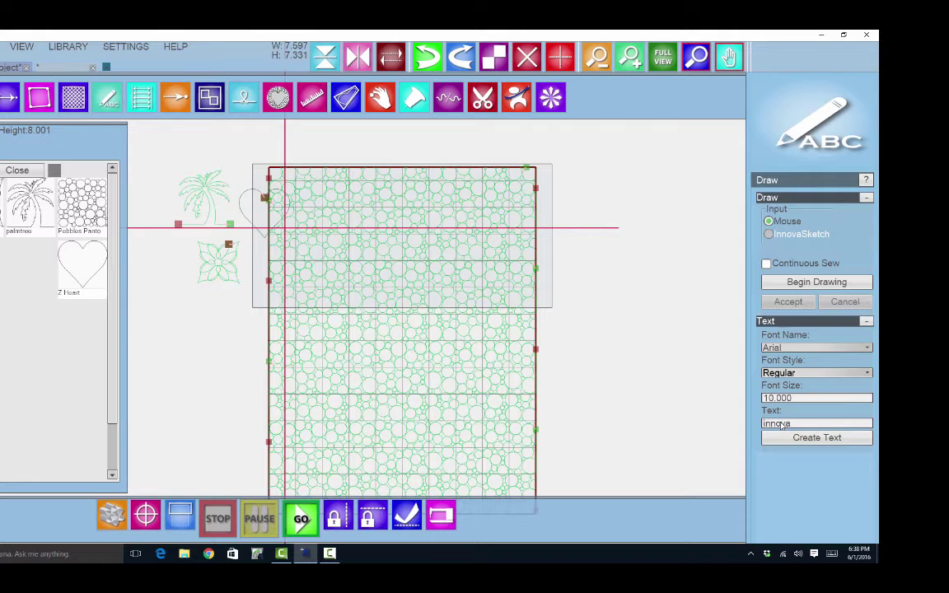
left_click(799, 439)
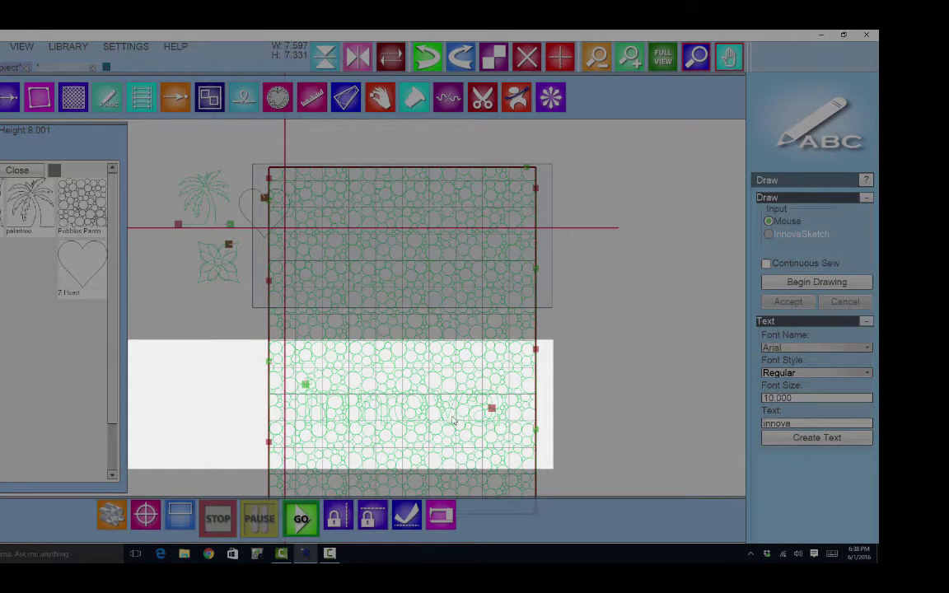
Step: Move the innova text up over the pebble rows so it sits inside the shaded sewing area
scroll(452, 422, "up", 3)
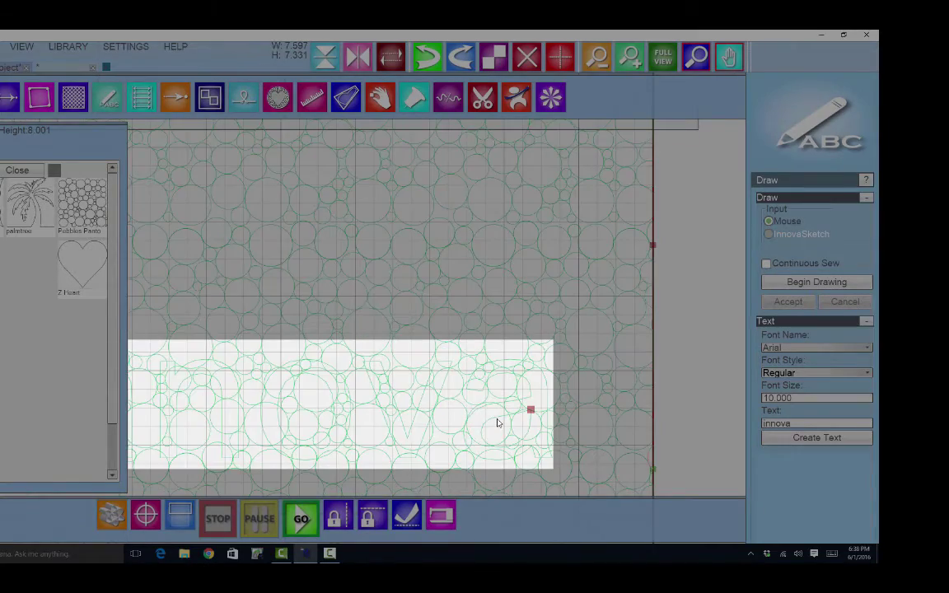
left_click_drag(500, 419, 512, 210)
scroll(502, 269, "down", 1)
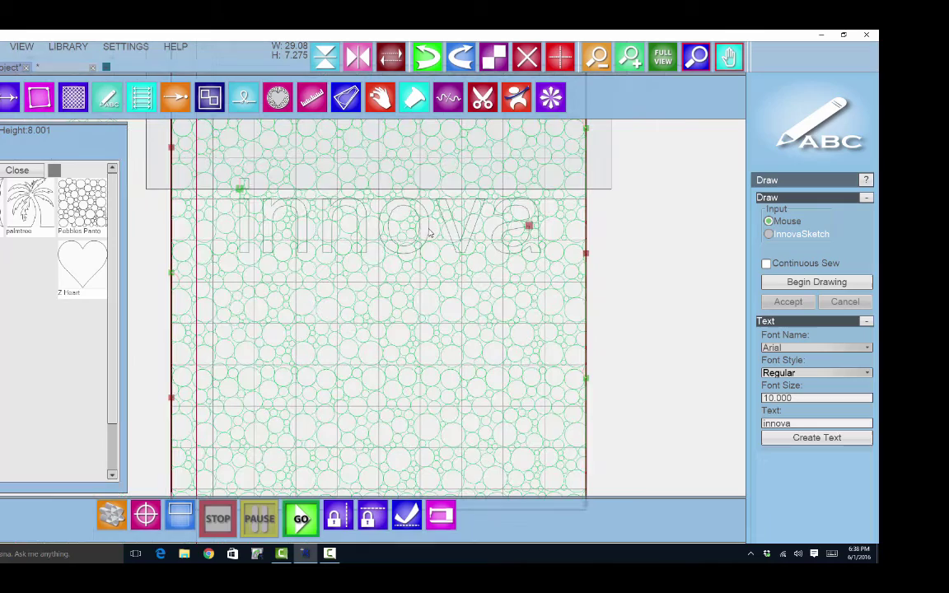
left_click_drag(428, 233, 418, 155)
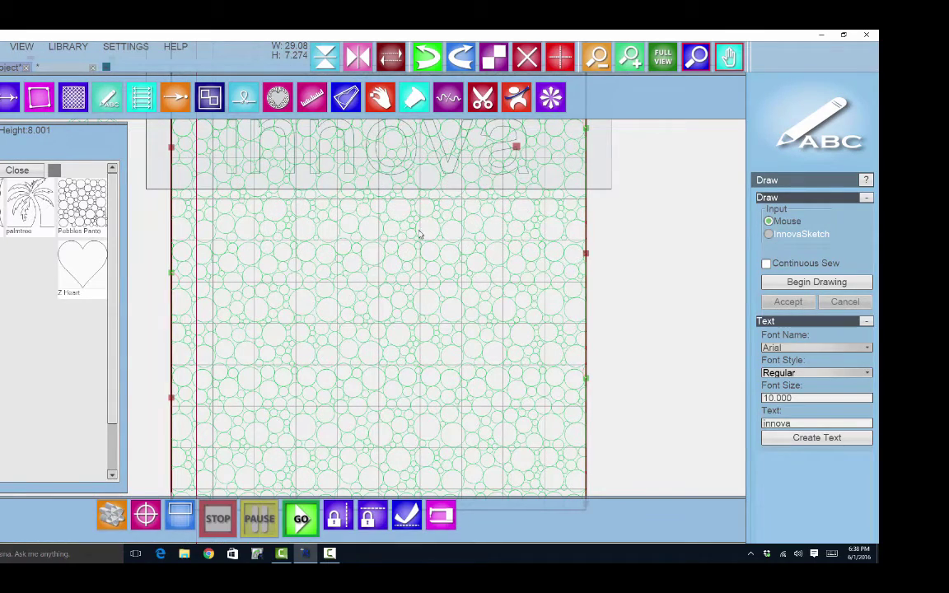
left_click_drag(336, 163, 408, 423)
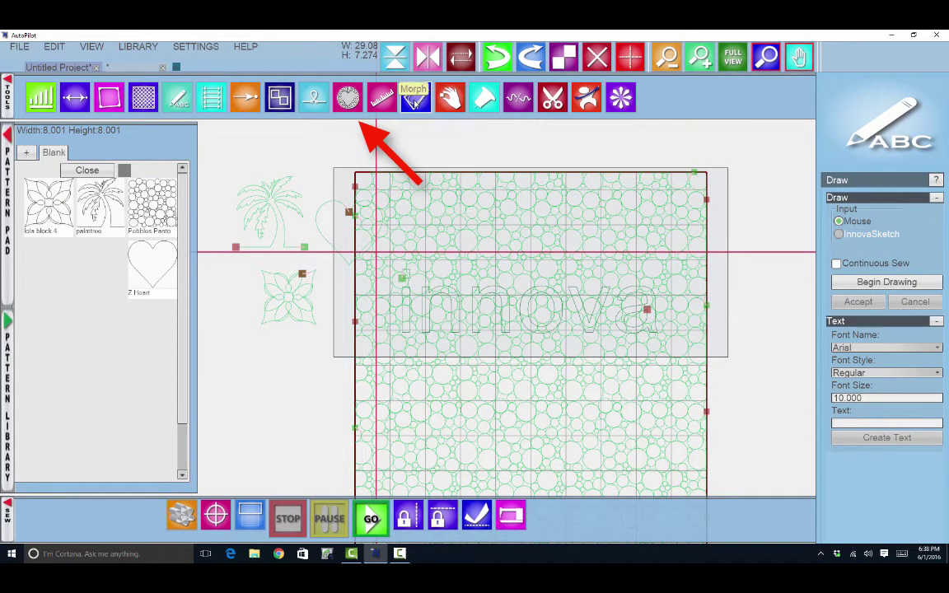
Step: Build a mask from the innova text with the Mask tool
left_click(348, 98)
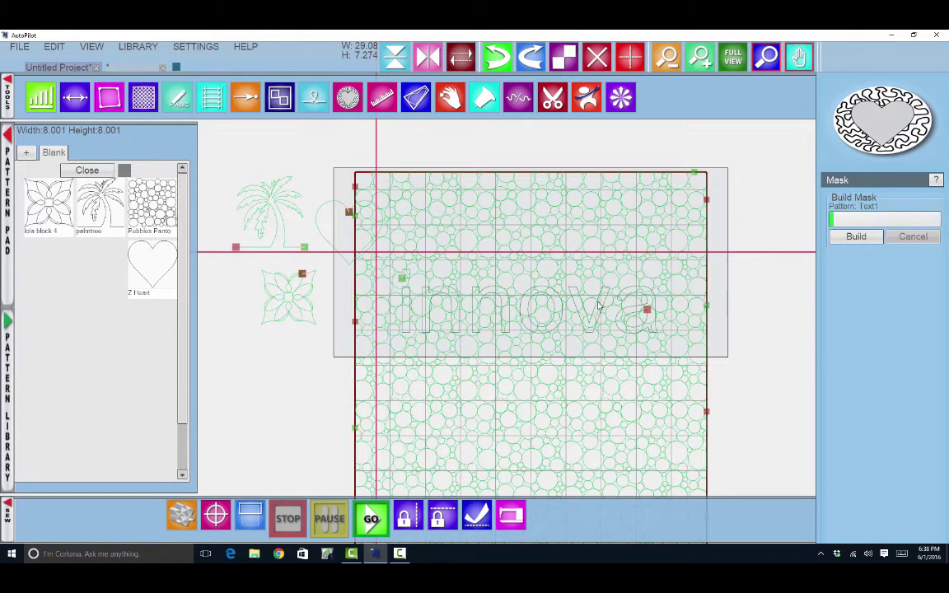
scroll(597, 311, "up", 2)
scroll(598, 311, "down", 2)
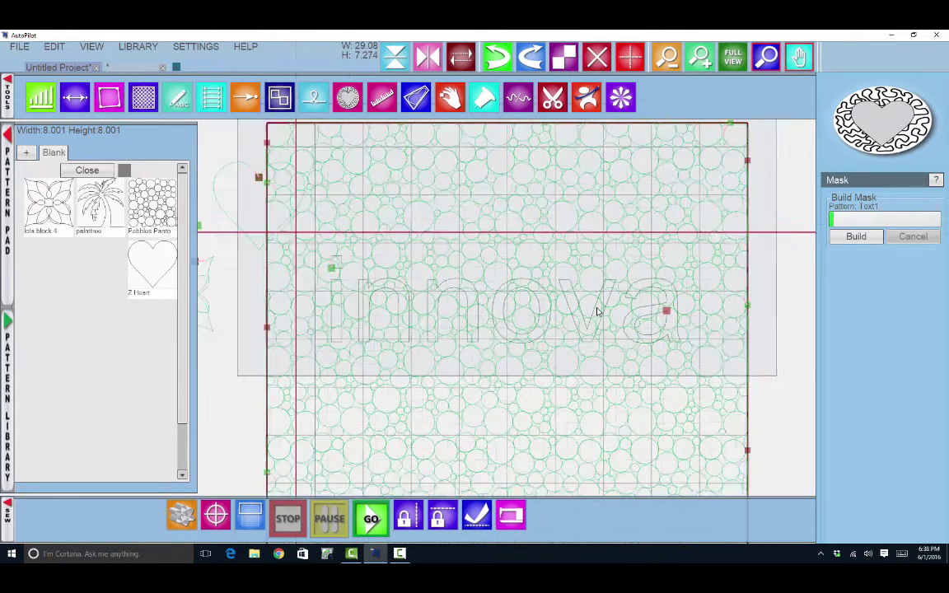
left_click(857, 238)
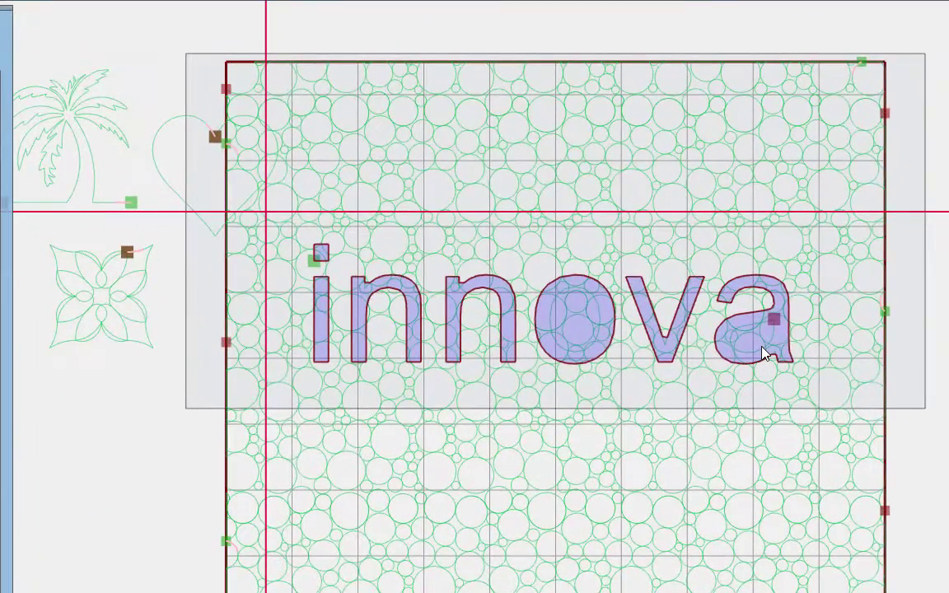
Step: Edit the innova mask and trim the unwanted mask areas inside the letter a
left_click(750, 351)
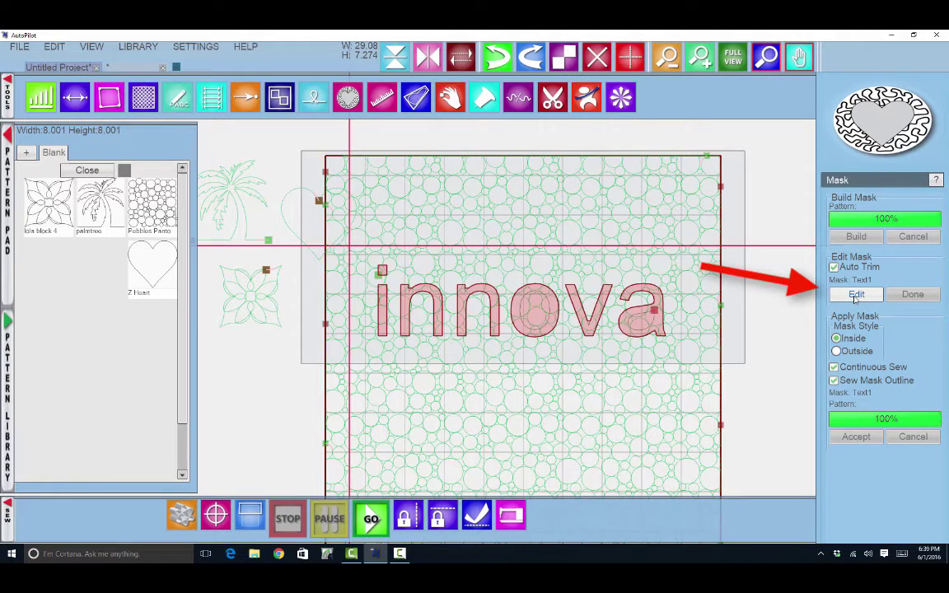
left_click(856, 295)
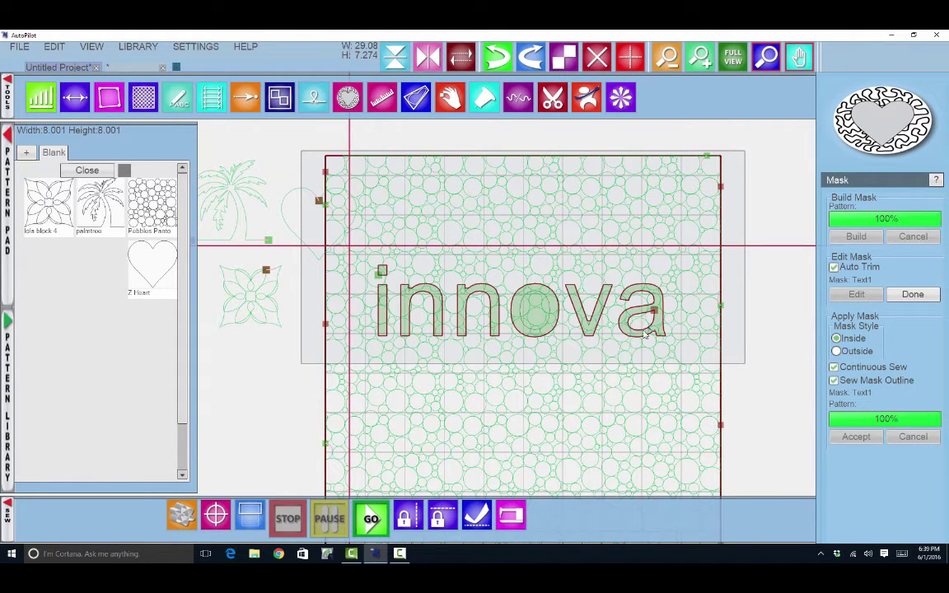
scroll(624, 332, "up", 5)
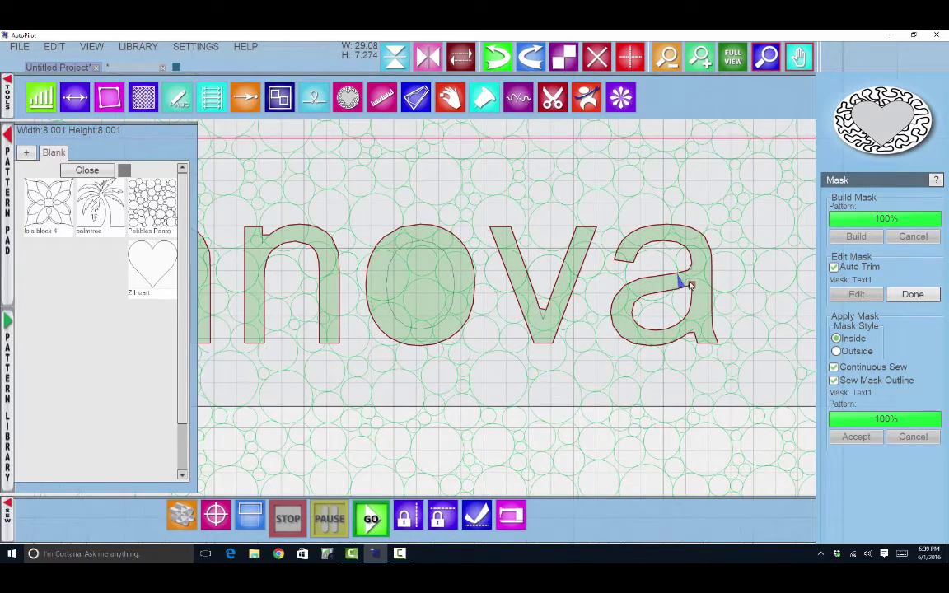
scroll(689, 280, "up", 5)
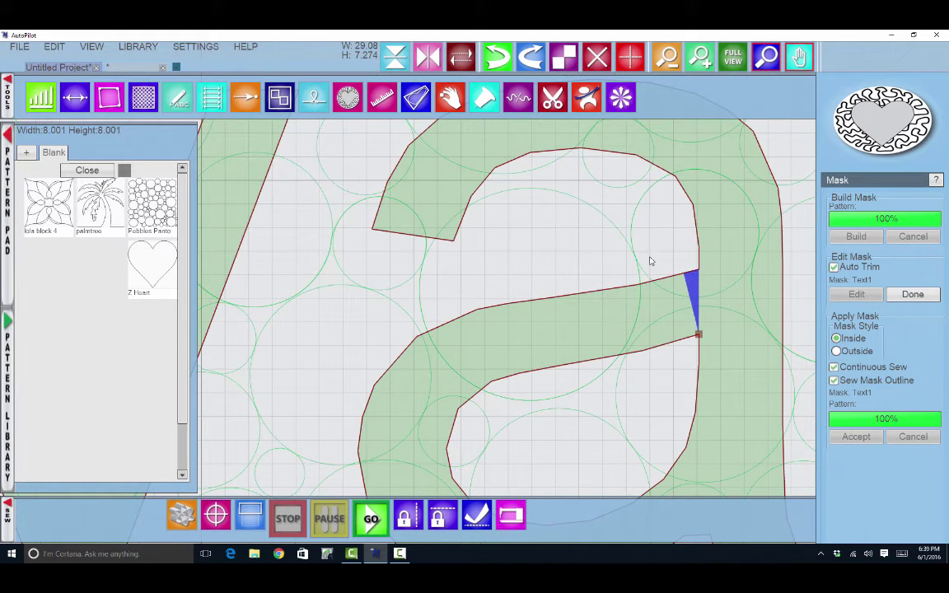
scroll(342, 315, "down", 4)
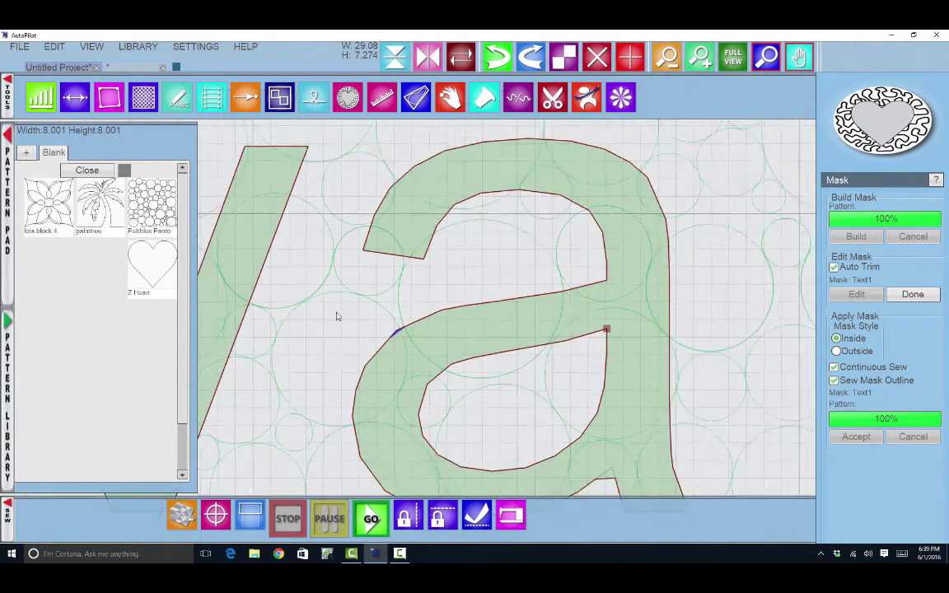
Step: Trim the excess mask in the notch of the v and the centre of the o, and finish editing the mask
scroll(371, 288, "down", 2)
scroll(482, 271, "up", 2)
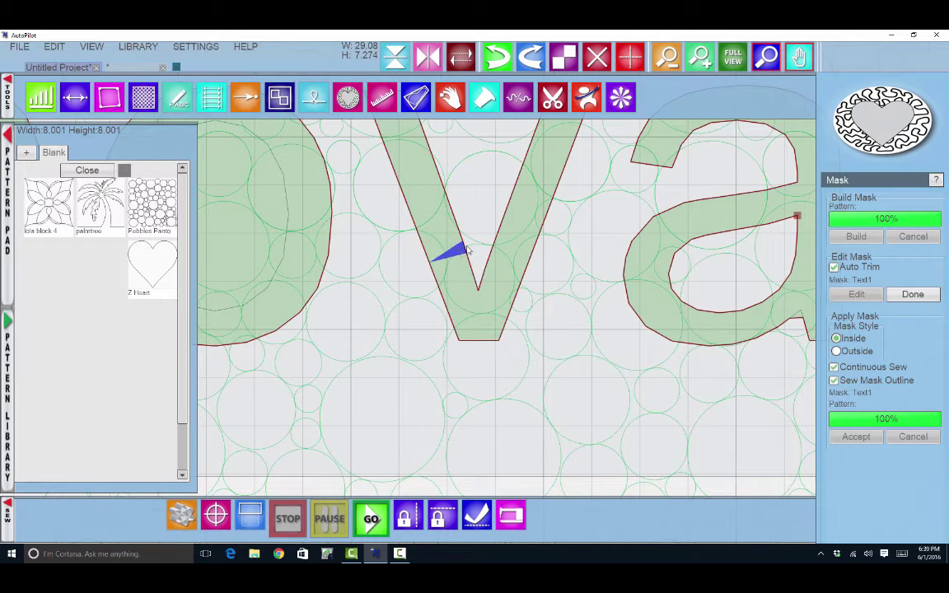
scroll(267, 298, "up", 2)
scroll(259, 282, "down", 2)
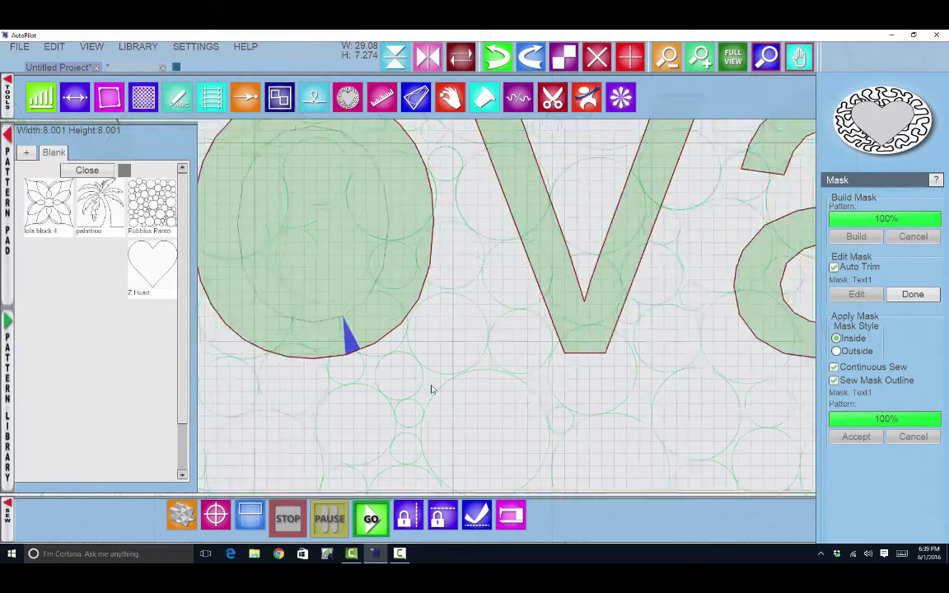
left_click(509, 290)
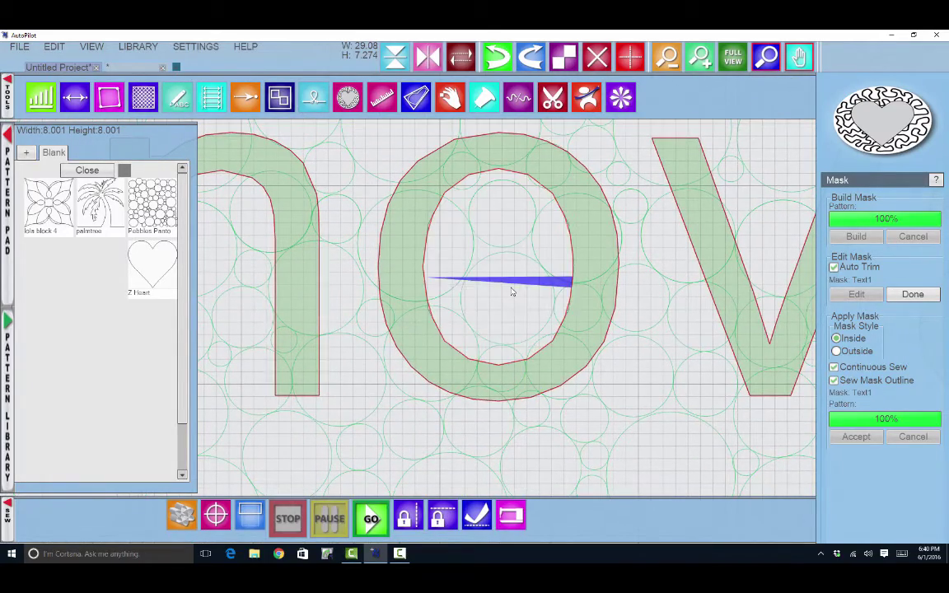
scroll(509, 290, "down", 5)
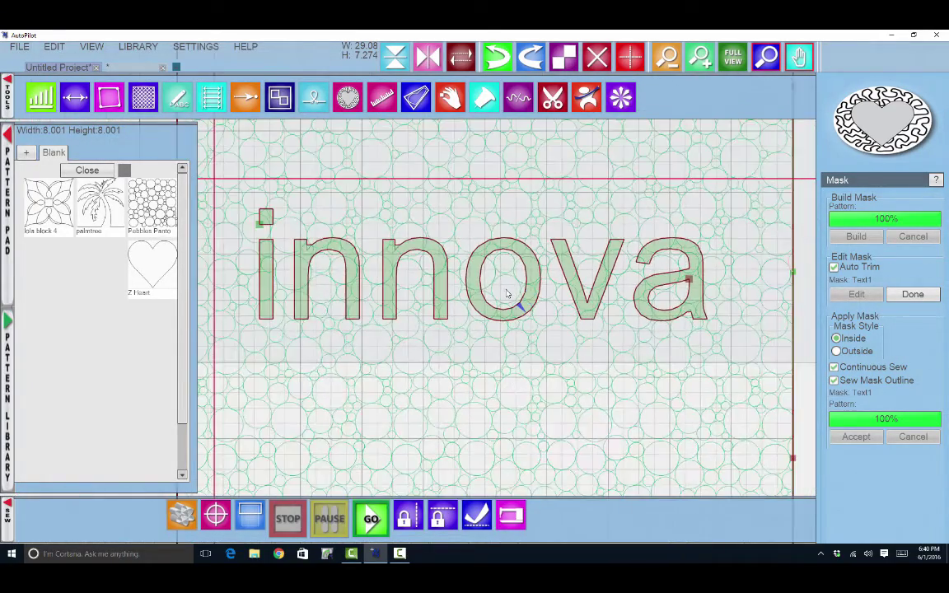
scroll(507, 293, "down", 2)
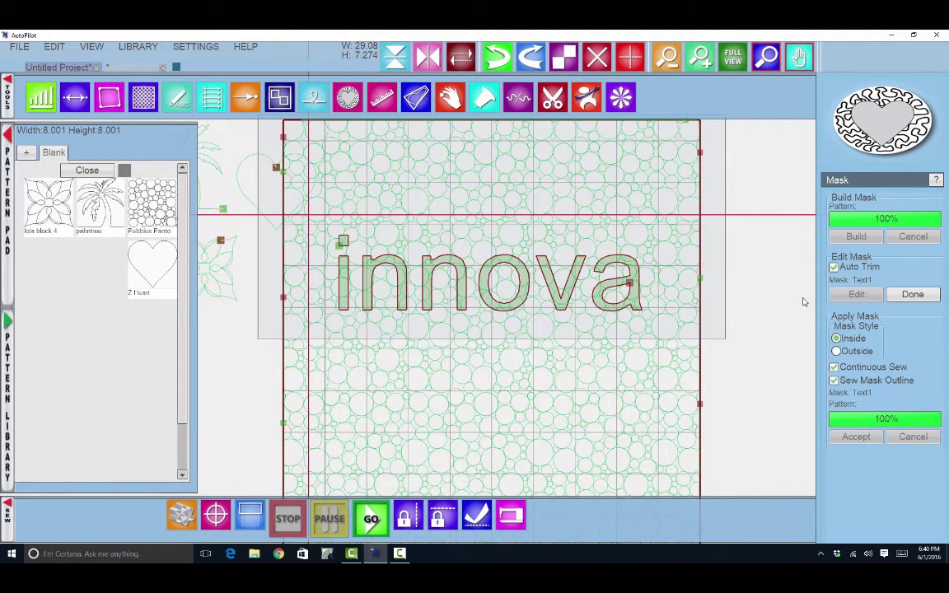
left_click(910, 294)
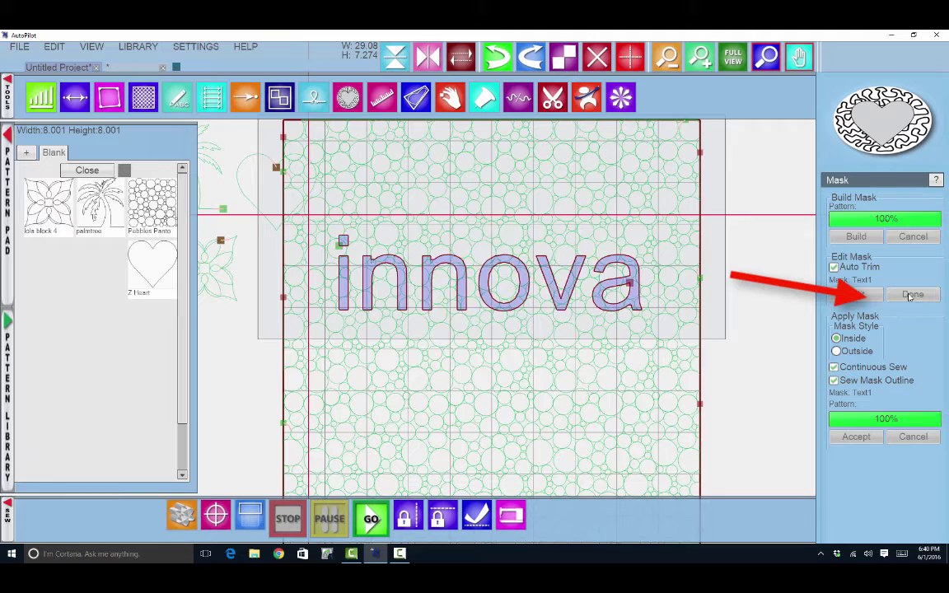
Step: Apply the innova mask with the Inside style to the two pebble rows it crosses, turning off Sew Mask Outline for the lower row
left_click(632, 296)
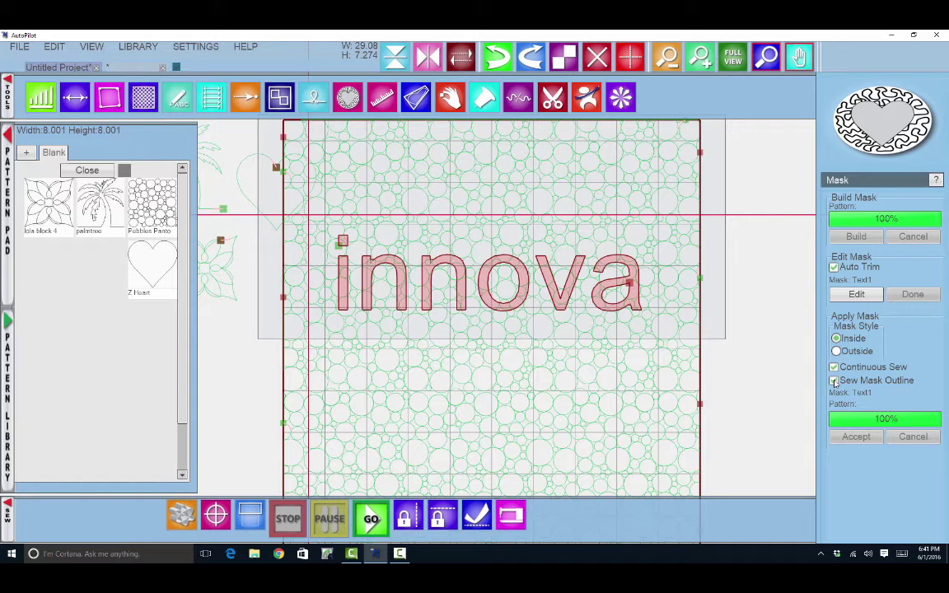
left_click(834, 380)
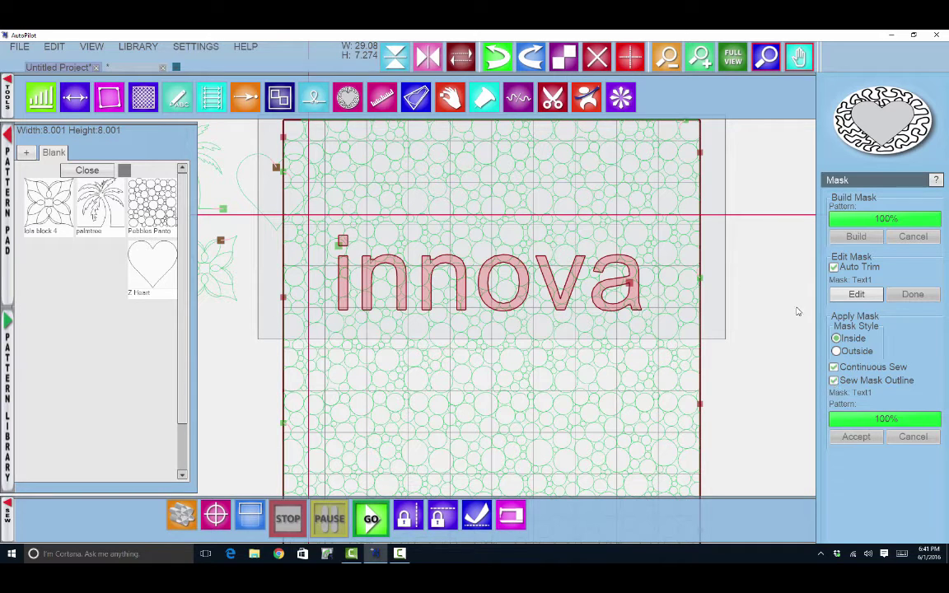
left_click(674, 318)
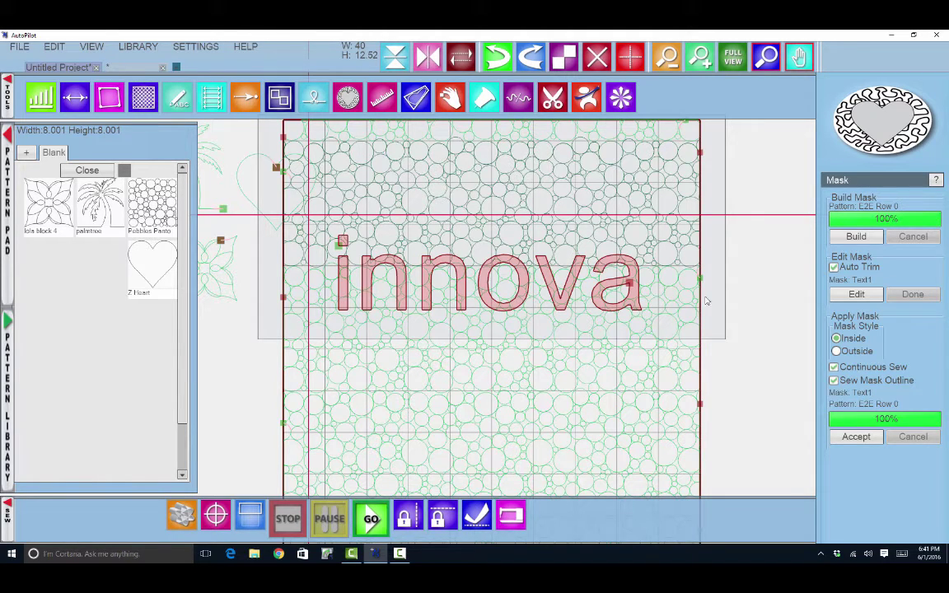
left_click(855, 437)
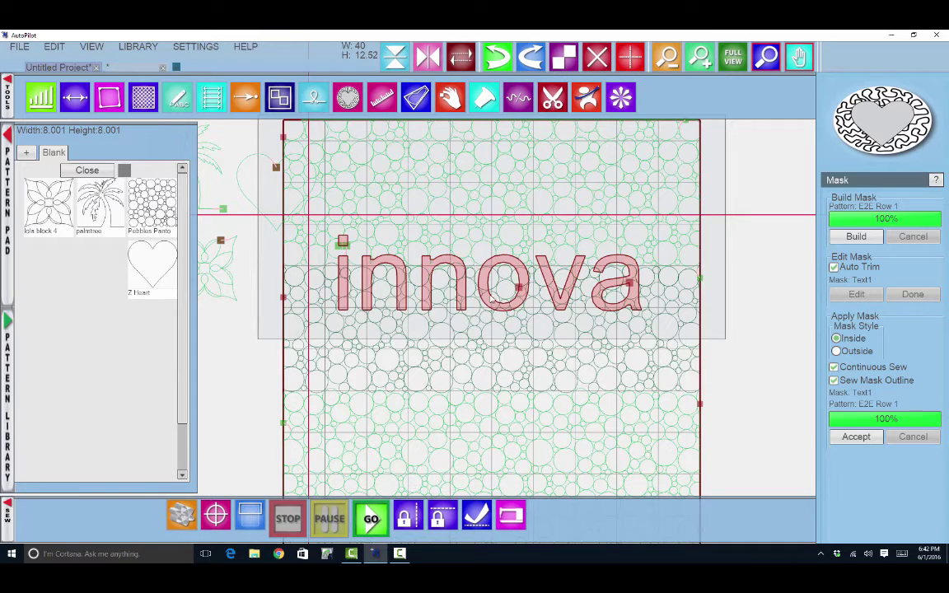
left_click(834, 380)
left_click(854, 438)
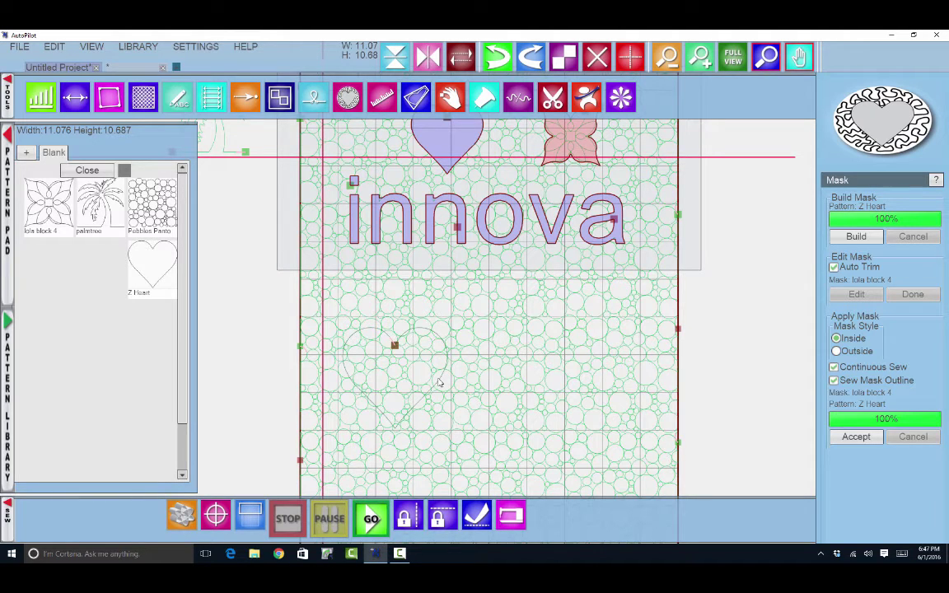
Step: Build a mask from the large Z Heart and apply it with the Outside style to the pebble row it overlaps
left_click(851, 238)
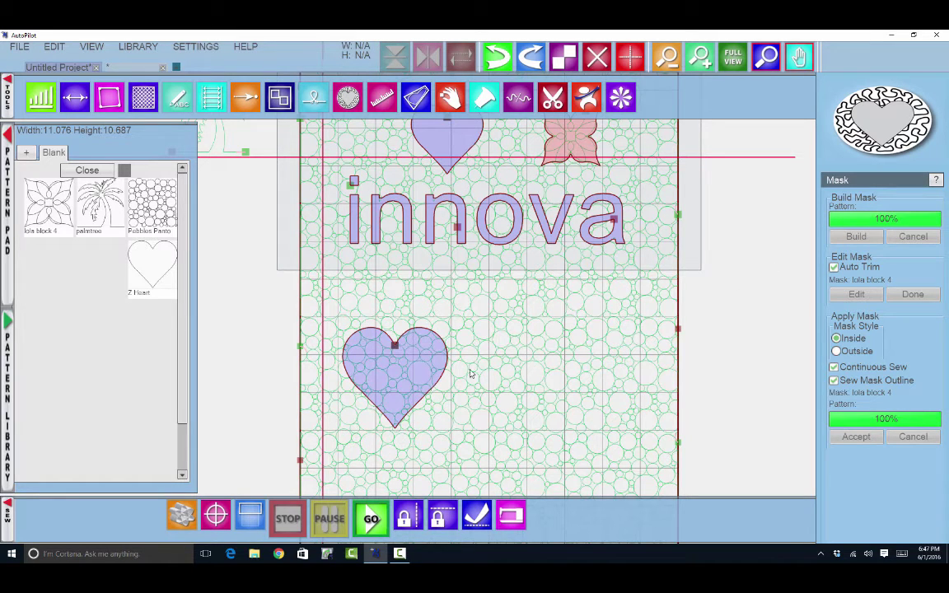
left_click(442, 368)
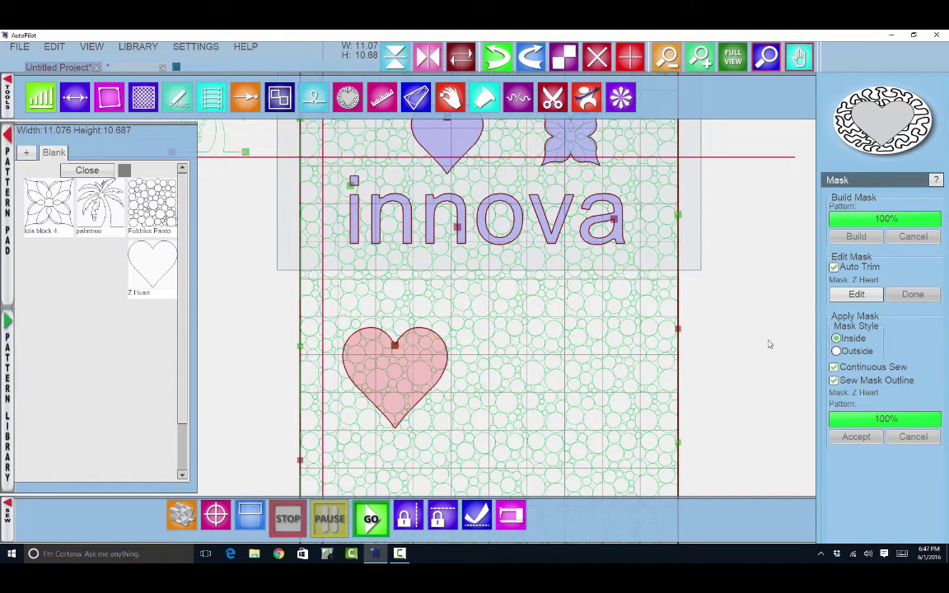
left_click(837, 352)
left_click(457, 397)
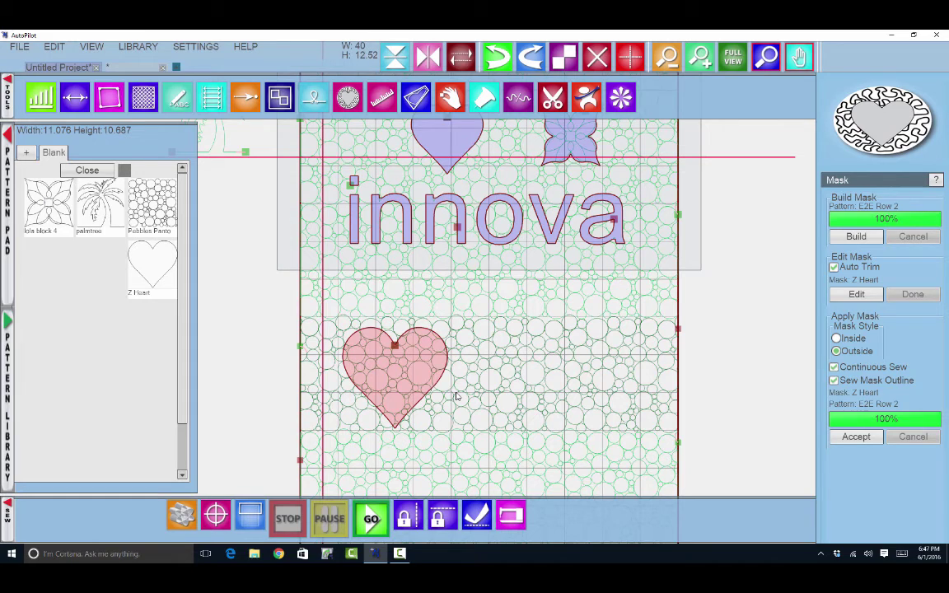
left_click(855, 437)
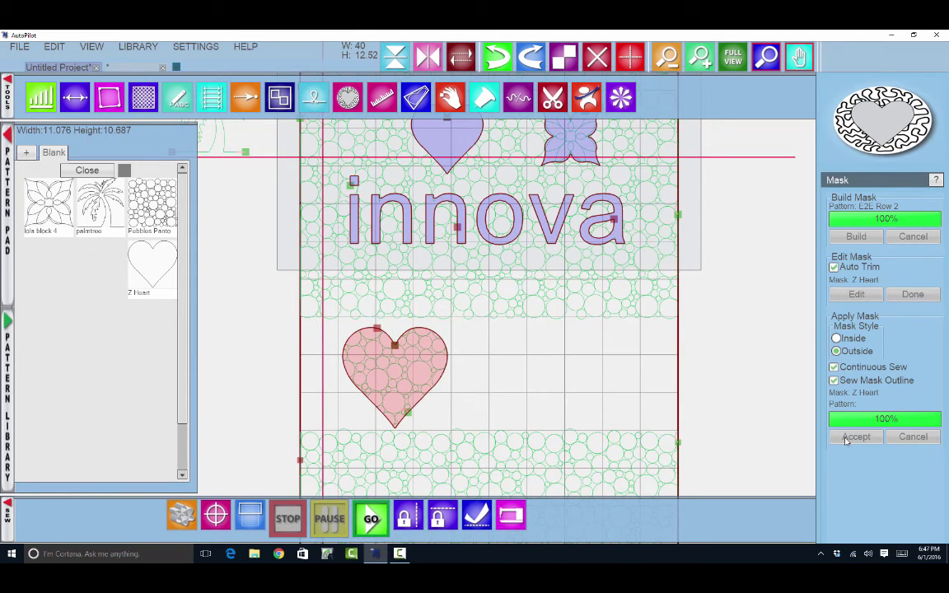